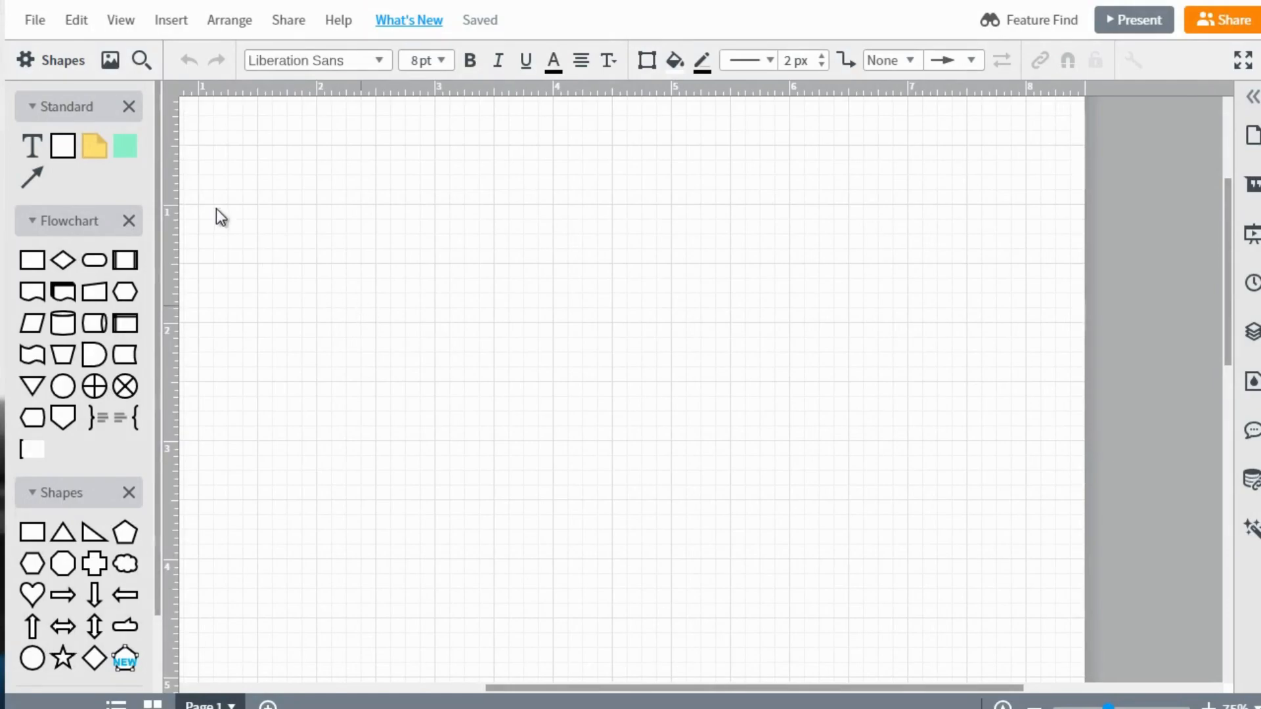
Add a square block to the canvas and label it "Facebook Fan Page".
{"action": "left_click_drag", "start_coordinate": [64, 149], "coordinate": [433, 336]}
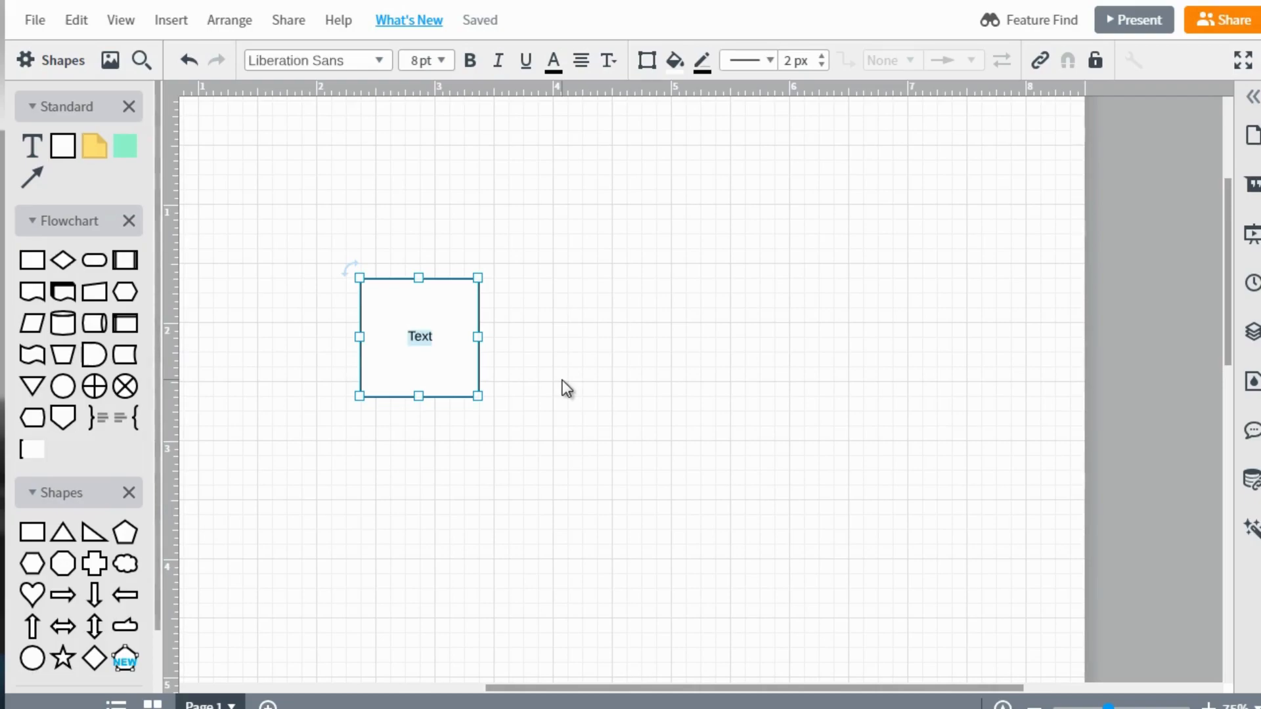
{"action": "type", "text": "Facebook P"}
{"action": "key", "text": "BackSpace"}
{"action": "type", "text": "Fan Page"}
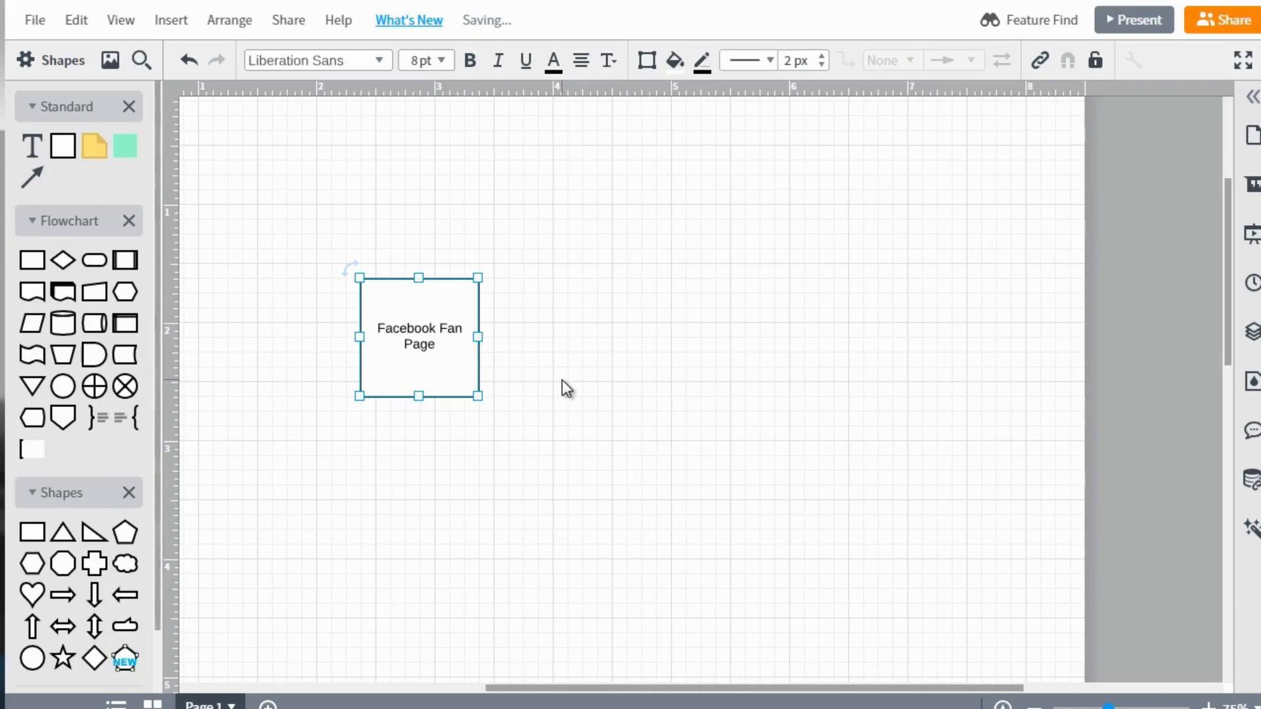
{"action": "left_click", "coordinate": [549, 369]}
Duplicate the Facebook Fan Page box, place the copy level with it to its right, and relabel the copy "Youtube Channel".
{"action": "left_click_drag", "start_coordinate": [428, 329], "coordinate": [805, 155]}
{"action": "key", "text": "ctrl+d"}
{"action": "left_click_drag", "start_coordinate": [791, 241], "coordinate": [711, 320]}
{"action": "double_click", "coordinate": [712, 307]}
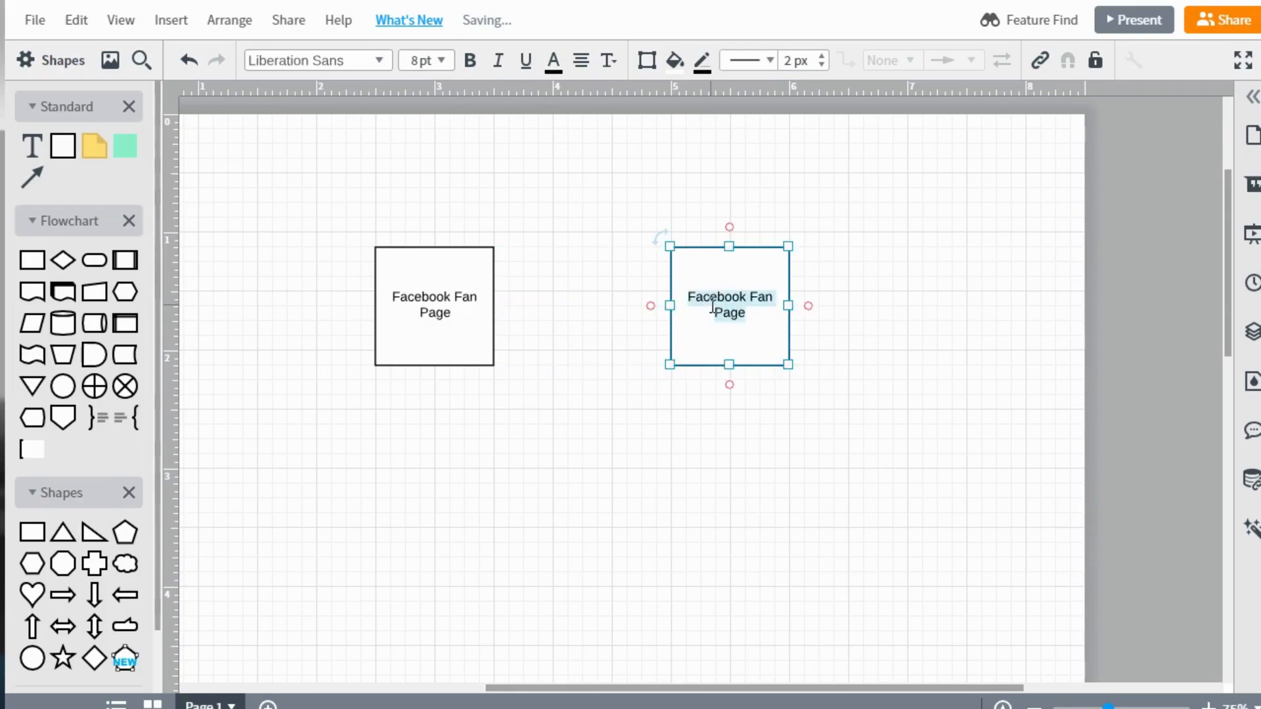
{"action": "type", "text": "Youtube"}
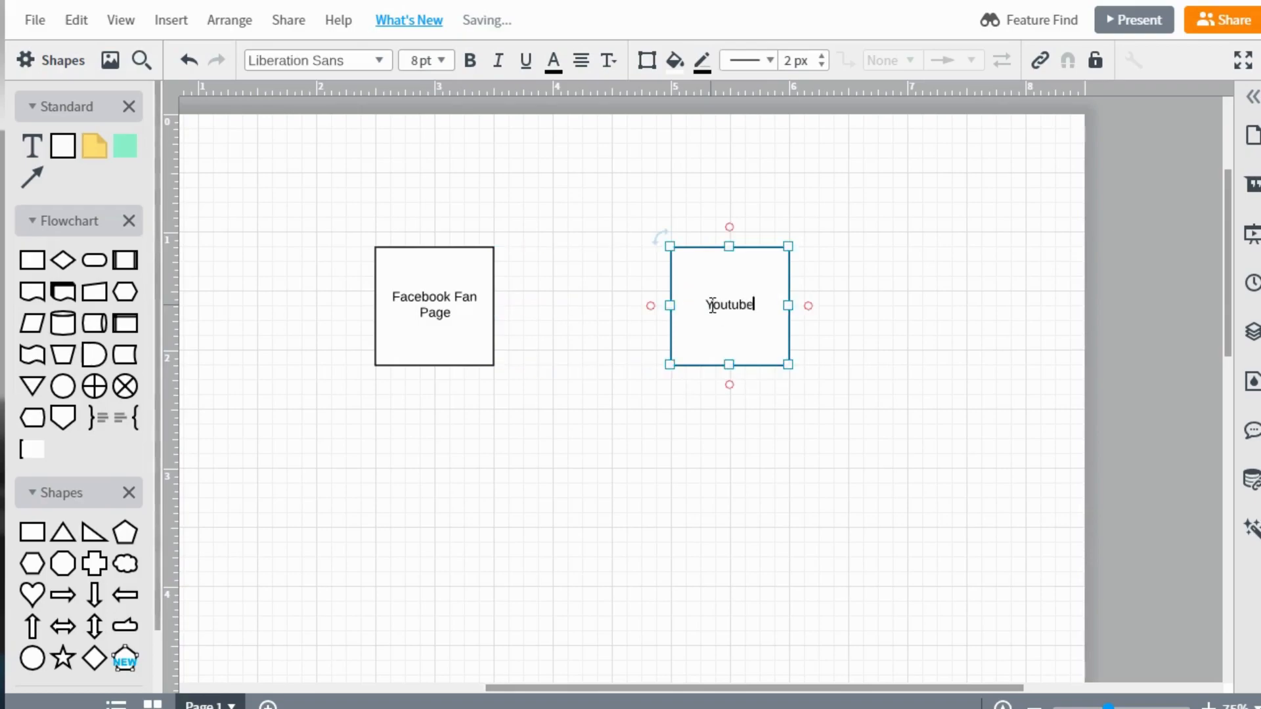
{"action": "type", "text": " Channel"}
{"action": "left_click", "coordinate": [569, 447]}
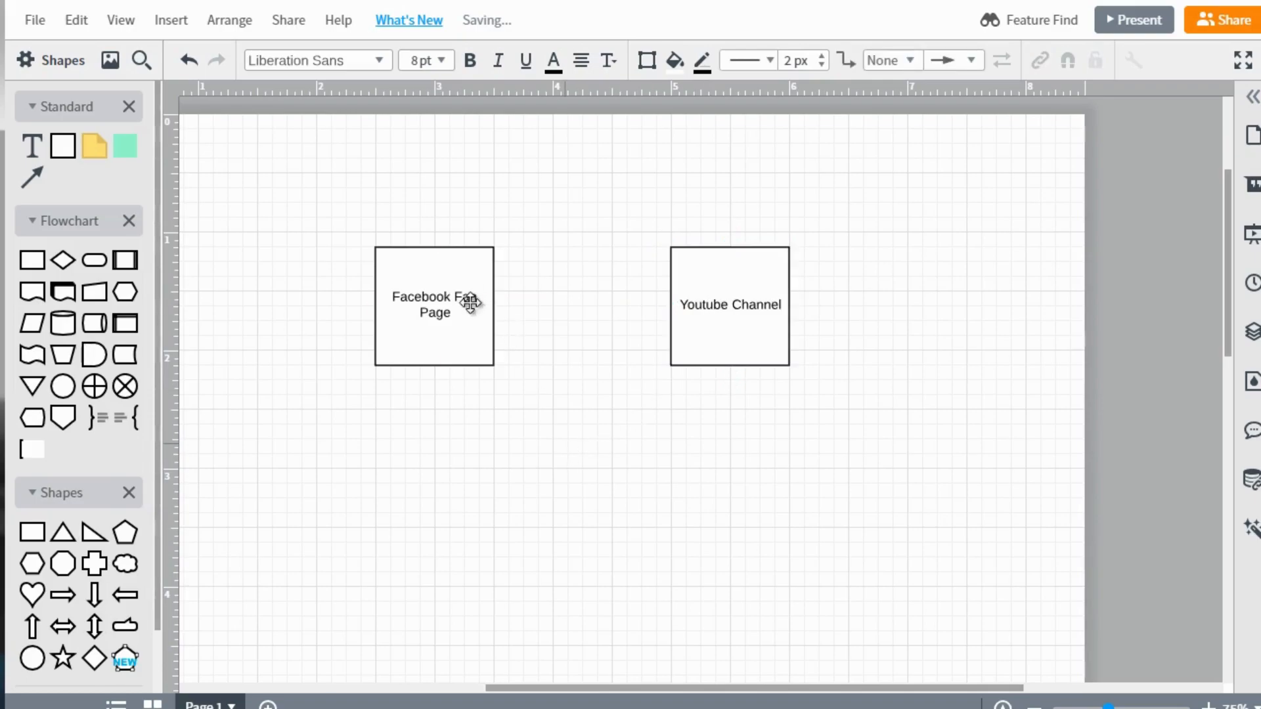
{"action": "left_click_drag", "start_coordinate": [496, 306], "coordinate": [677, 306]}
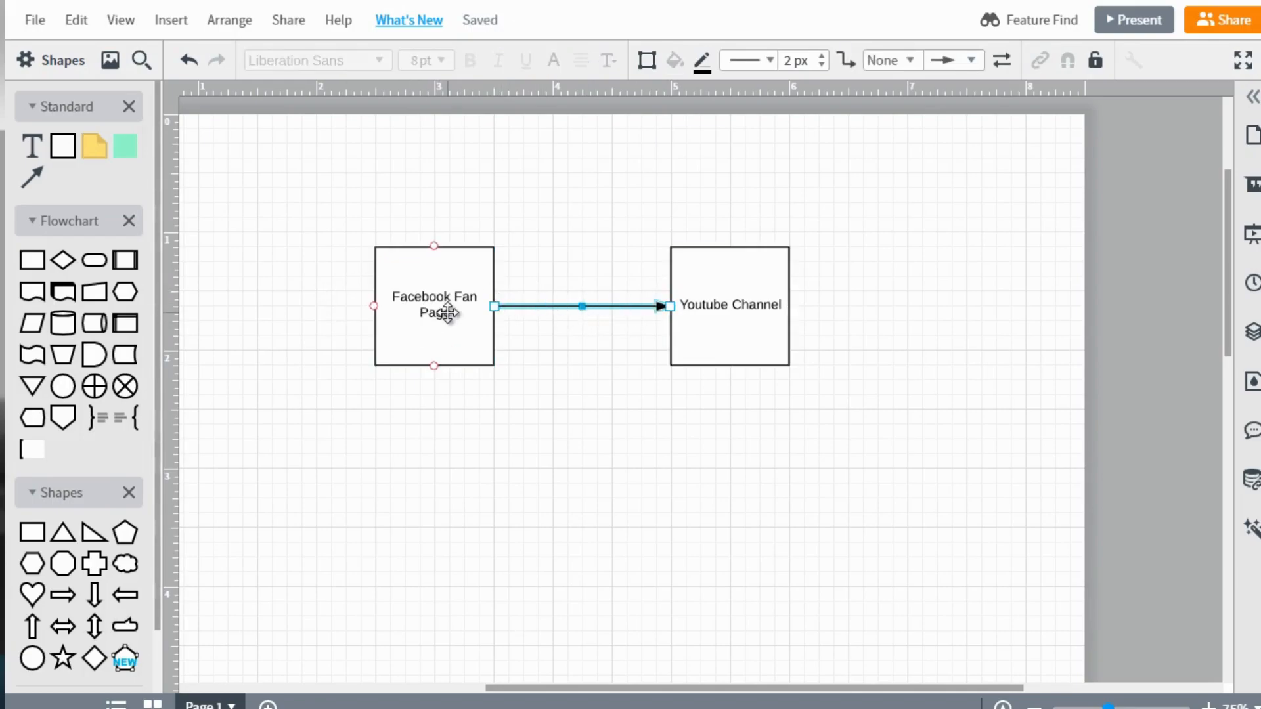
{"action": "left_click", "coordinate": [762, 273]}
{"action": "left_click", "coordinate": [439, 338]}
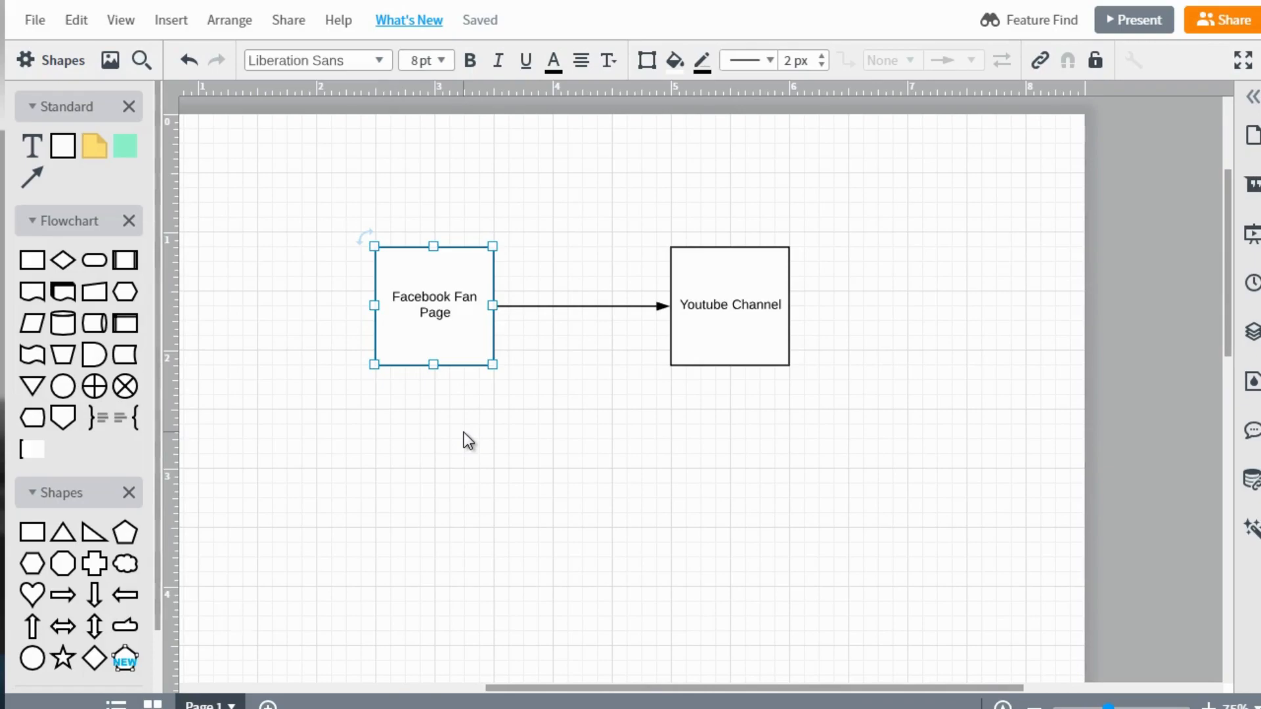
{"action": "left_click", "coordinate": [742, 291]}
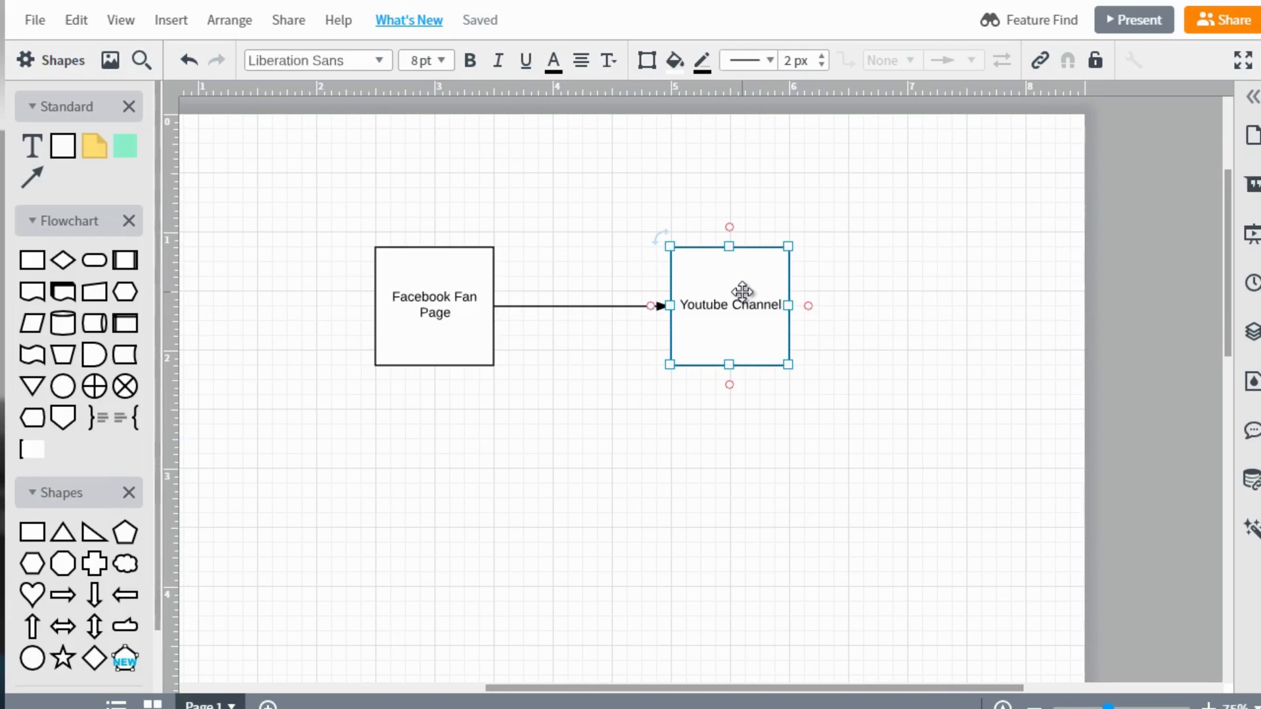
{"action": "left_click", "coordinate": [450, 351]}
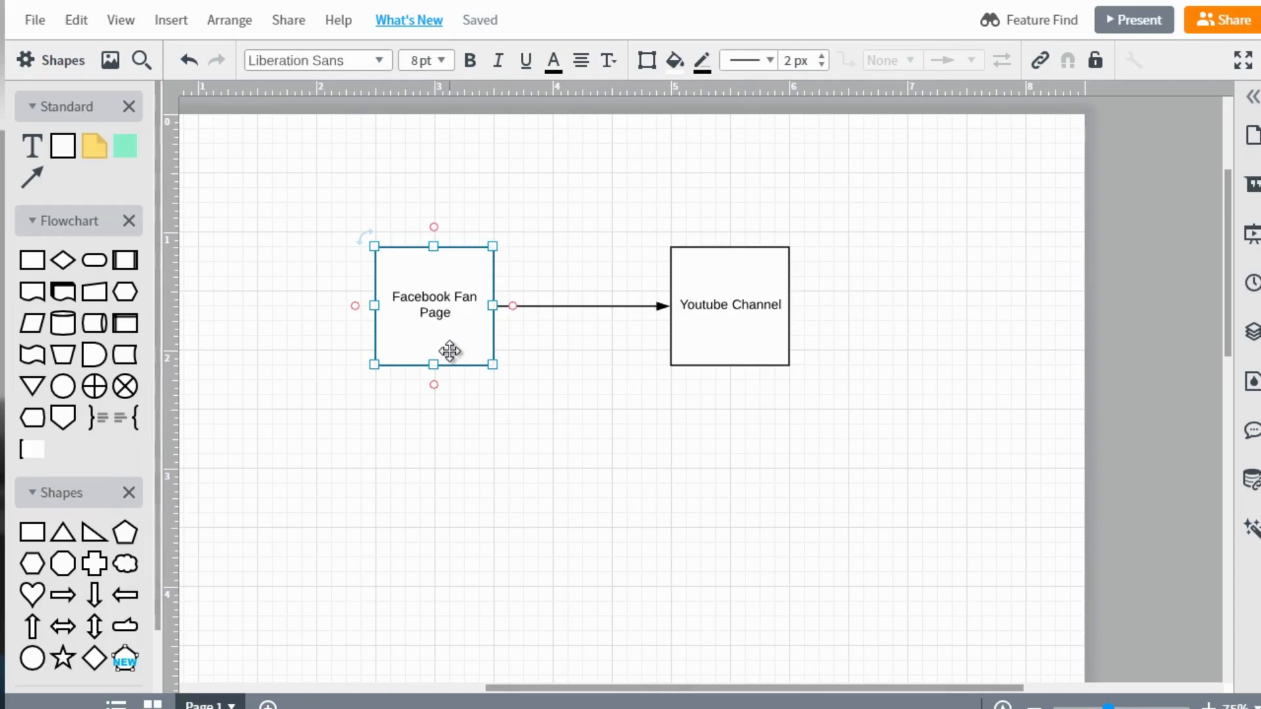
{"action": "left_click", "coordinate": [652, 306]}
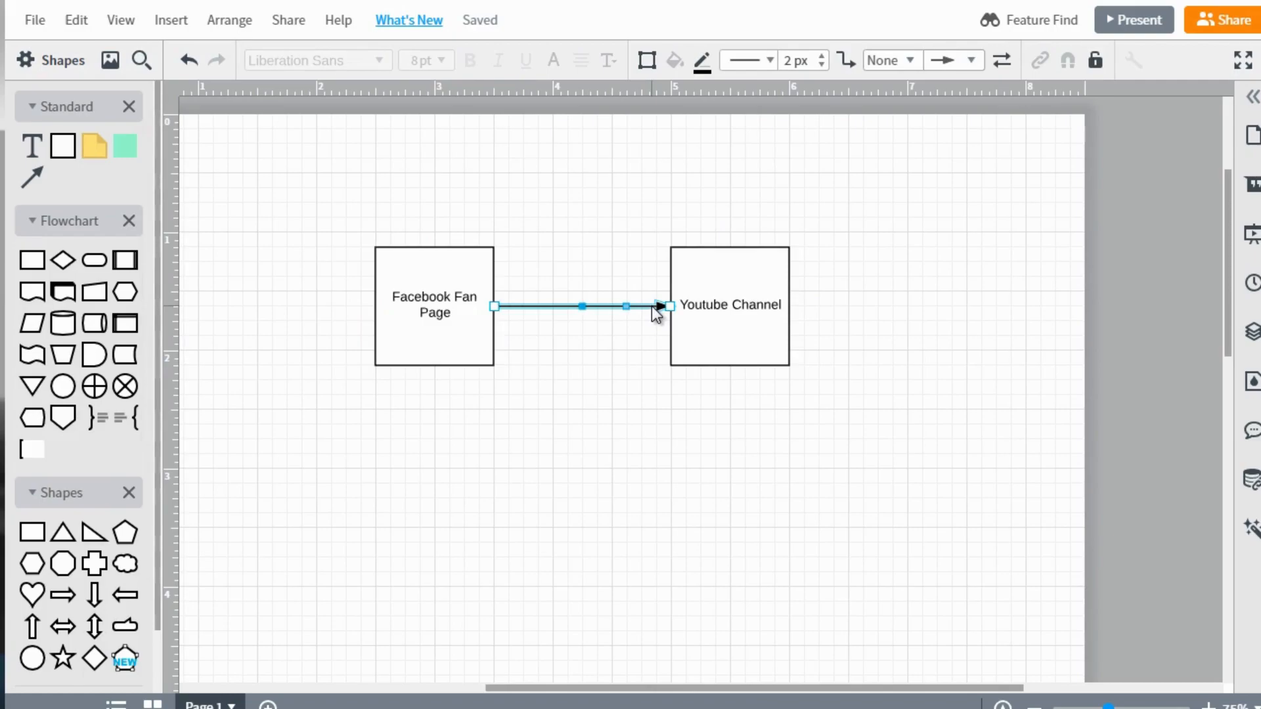
{"action": "key", "text": "Delete"}
Draw an arrow from the left side of the Youtube Channel box to the right side of the Facebook Fan Page box.
{"action": "left_click", "coordinate": [707, 285]}
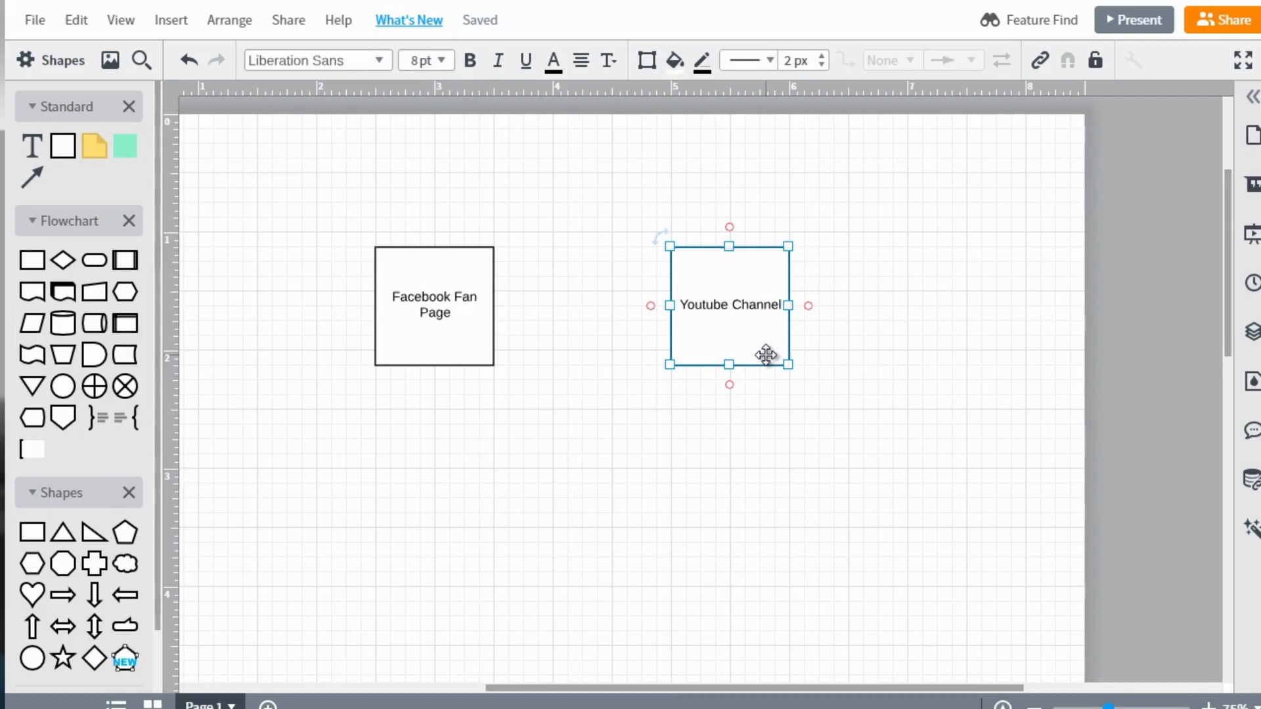
{"action": "left_click", "coordinate": [604, 300]}
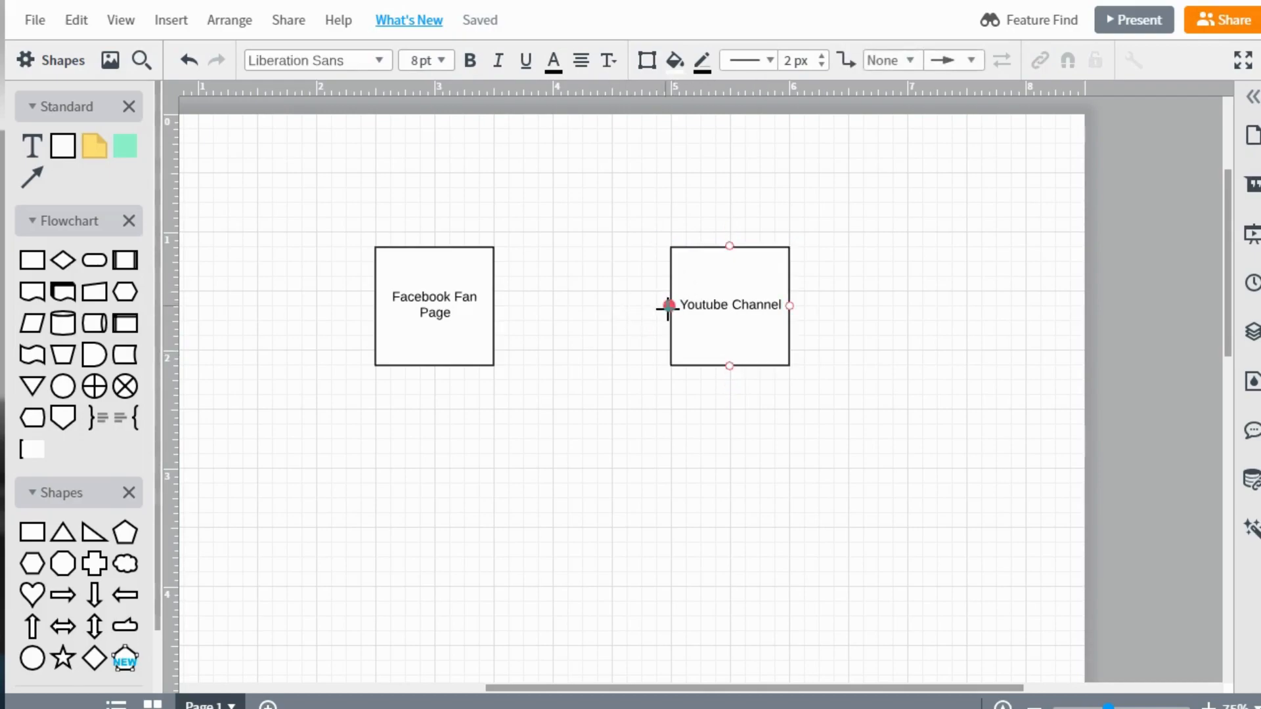
{"action": "left_click_drag", "start_coordinate": [668, 306], "coordinate": [489, 311]}
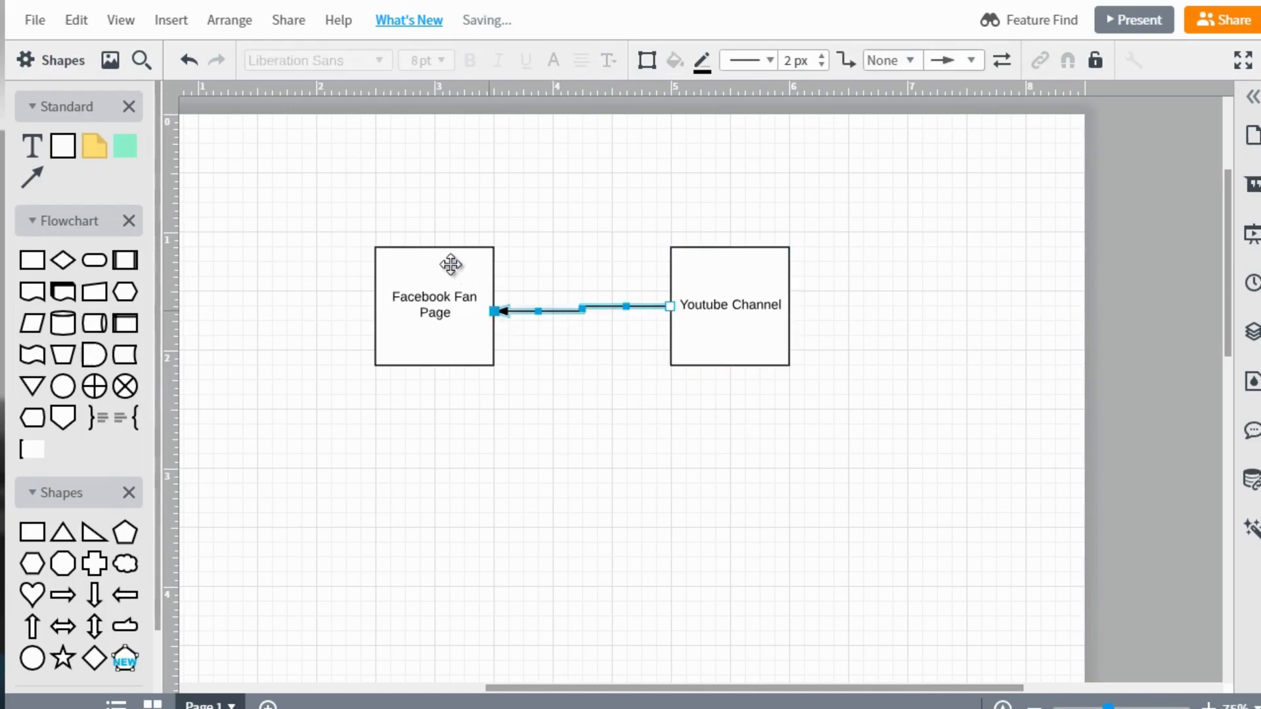
Duplicate the Facebook Fan Page box directly below the original and draw an arrow from the Youtube Channel box to the copy.
{"action": "left_click", "coordinate": [421, 303]}
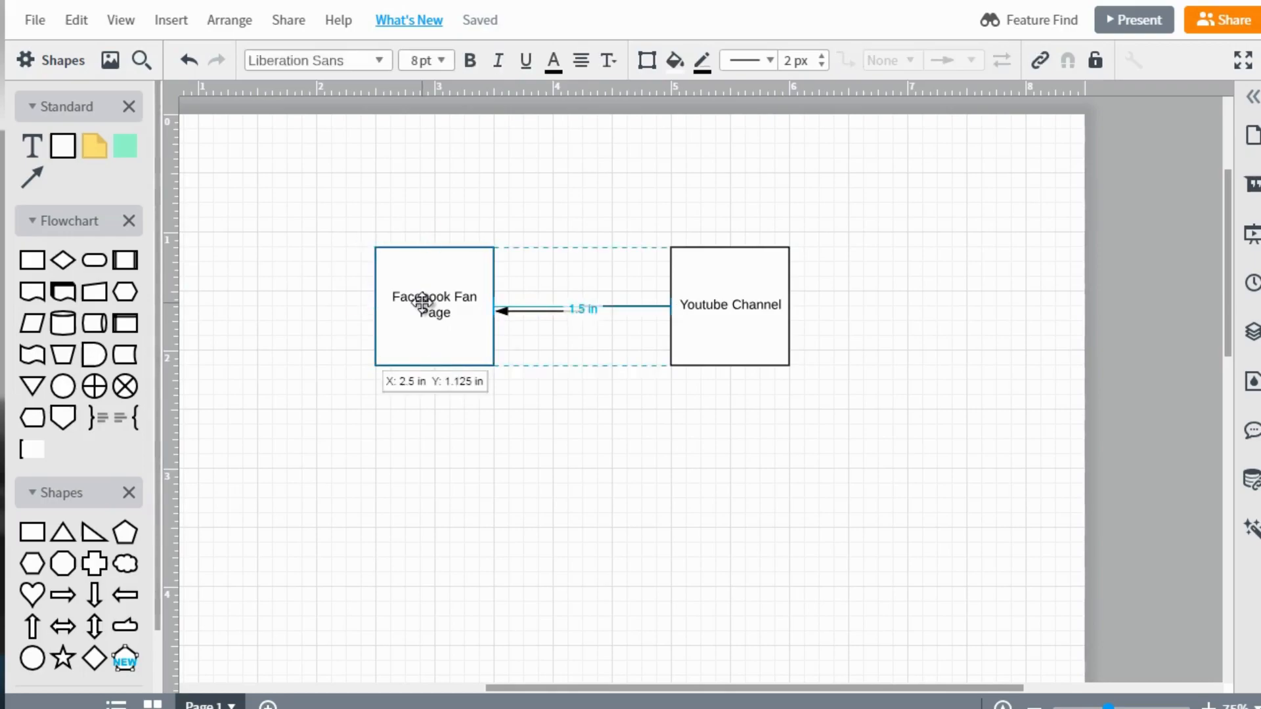
{"action": "key", "text": "ctrl+d"}
{"action": "left_click_drag", "start_coordinate": [427, 318], "coordinate": [413, 496]}
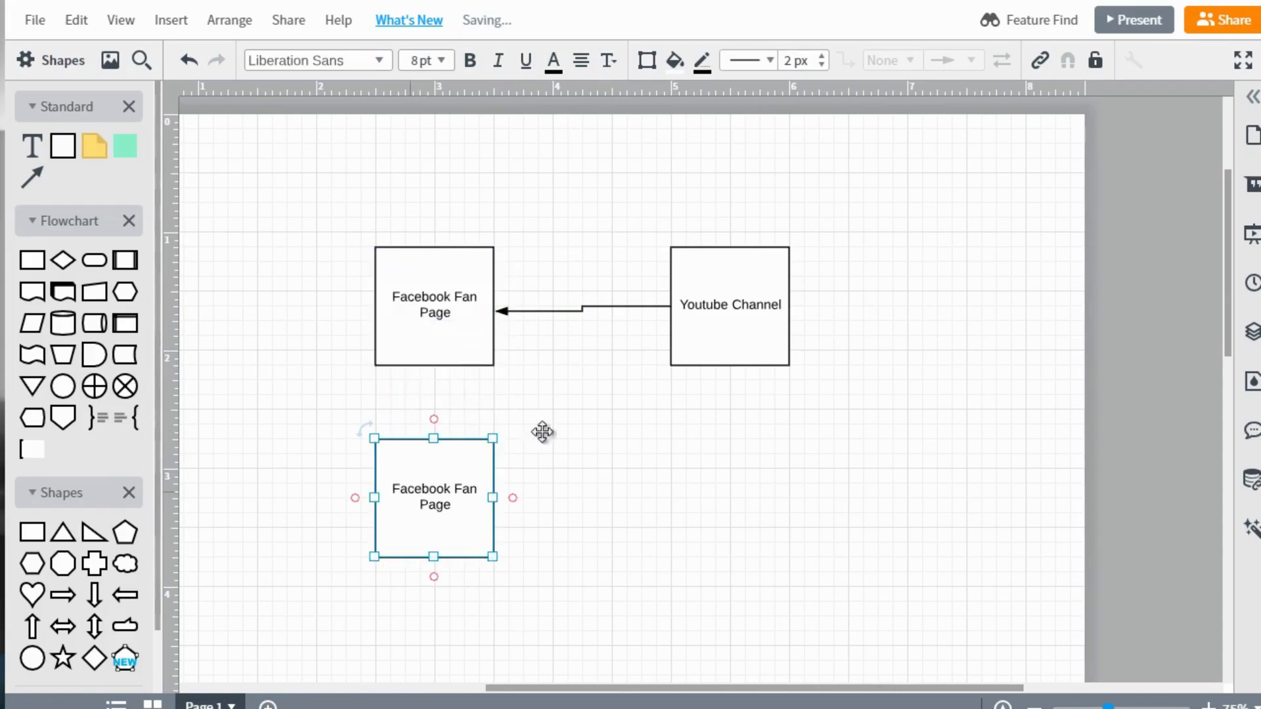
{"action": "left_click", "coordinate": [667, 357]}
{"action": "left_click_drag", "start_coordinate": [665, 355], "coordinate": [491, 513]}
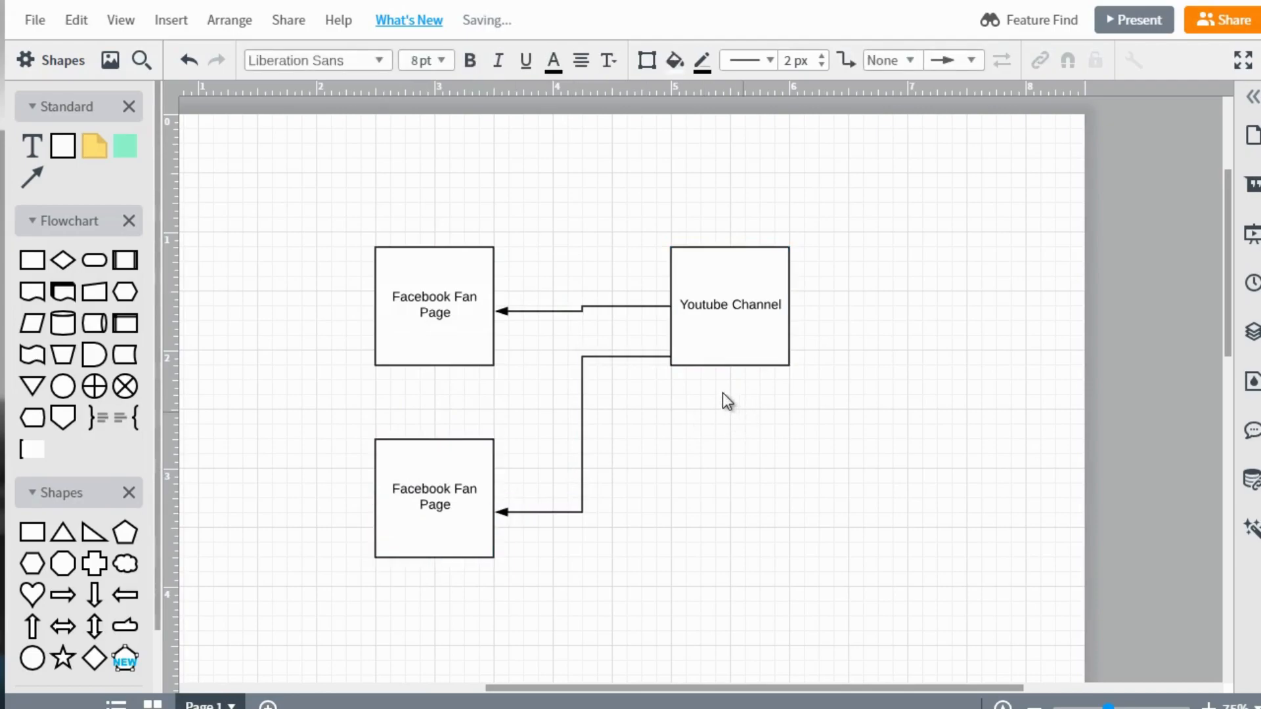
Replace the label of the lower Facebook Fan Page box with "Twitter".
{"action": "left_click", "coordinate": [433, 491]}
{"action": "double_click", "coordinate": [433, 491]}
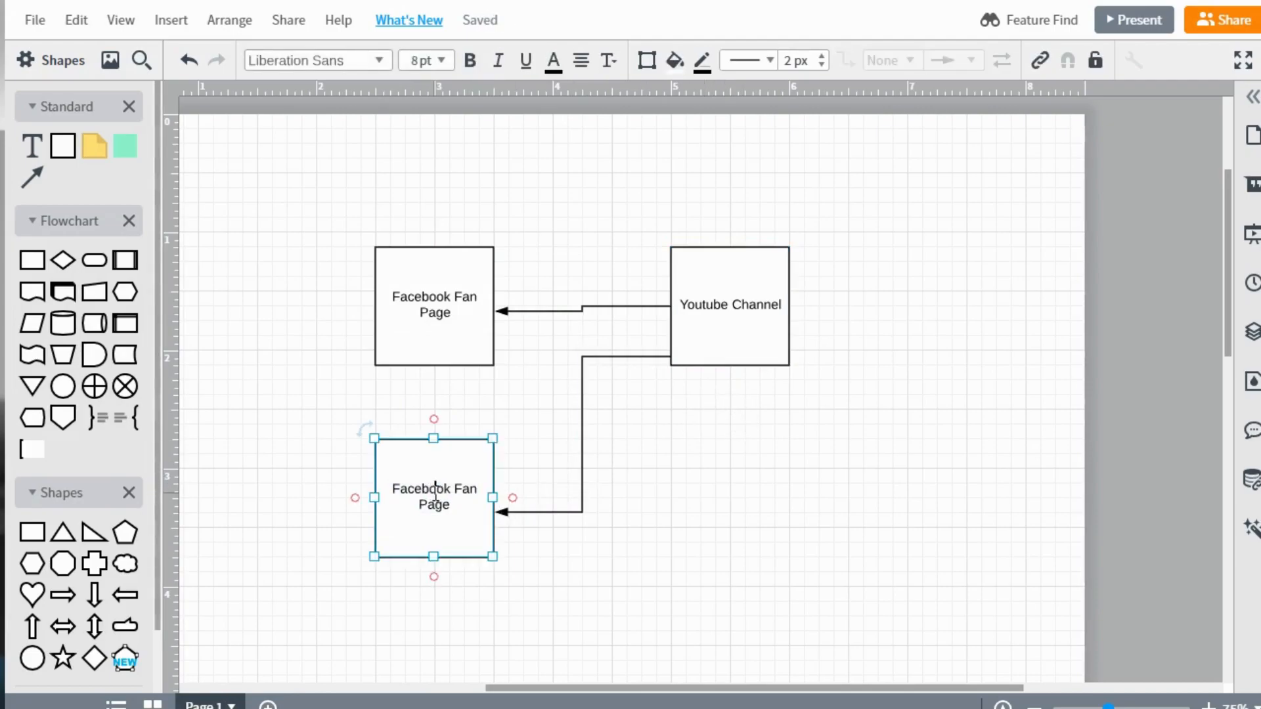
{"action": "key", "text": "ctrl+a"}
{"action": "key", "text": "BackSpace"}
{"action": "type", "text": "Twitter"}
{"action": "left_click", "coordinate": [328, 436]}
Duplicate the Twitter box below the Youtube Channel box and draw an arrow from the Youtube Channel box down to the copy.
{"action": "left_click", "coordinate": [467, 483]}
{"action": "left_click_drag", "start_coordinate": [467, 483], "coordinate": [482, 498]}
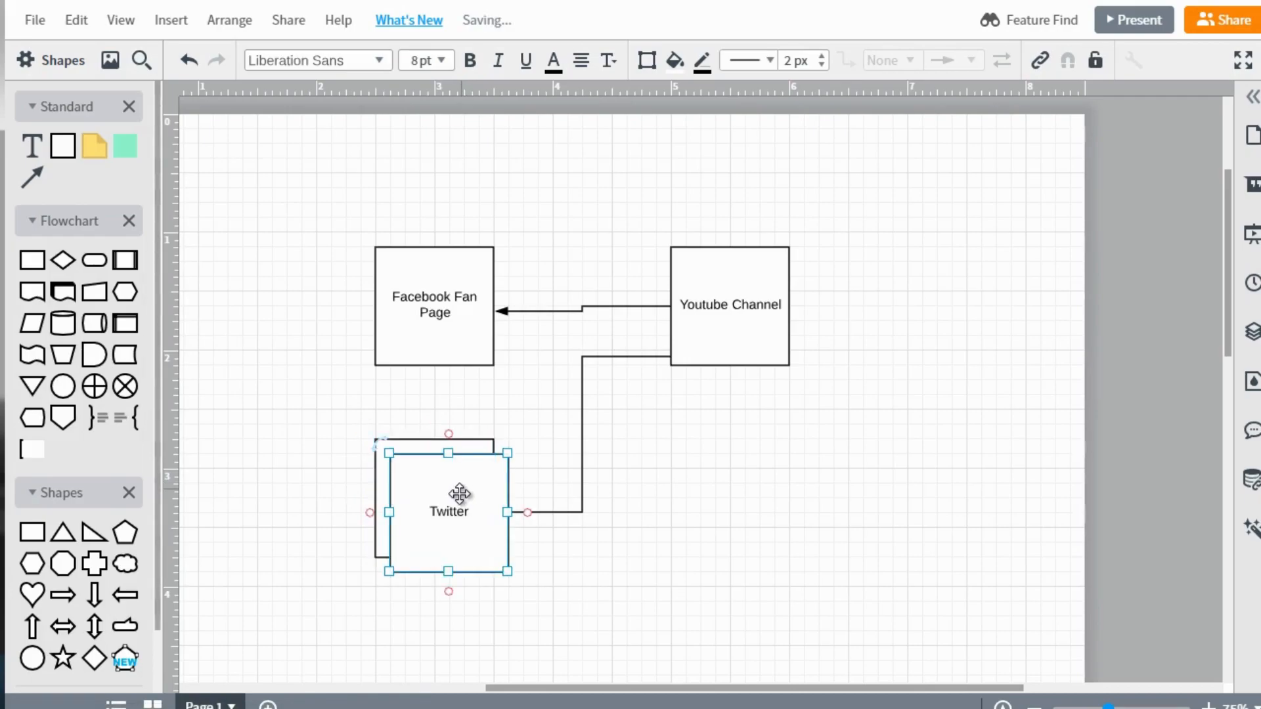
{"action": "left_click", "coordinate": [795, 542]}
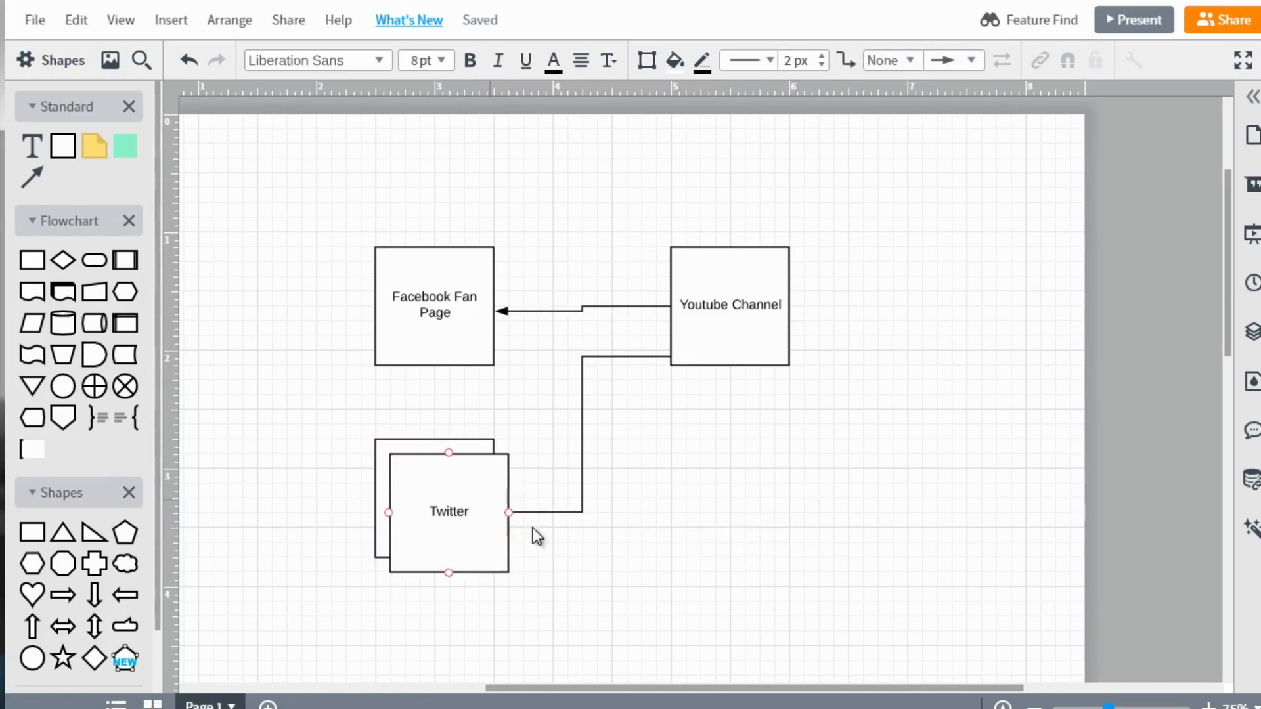
{"action": "left_click_drag", "start_coordinate": [474, 511], "coordinate": [721, 524]}
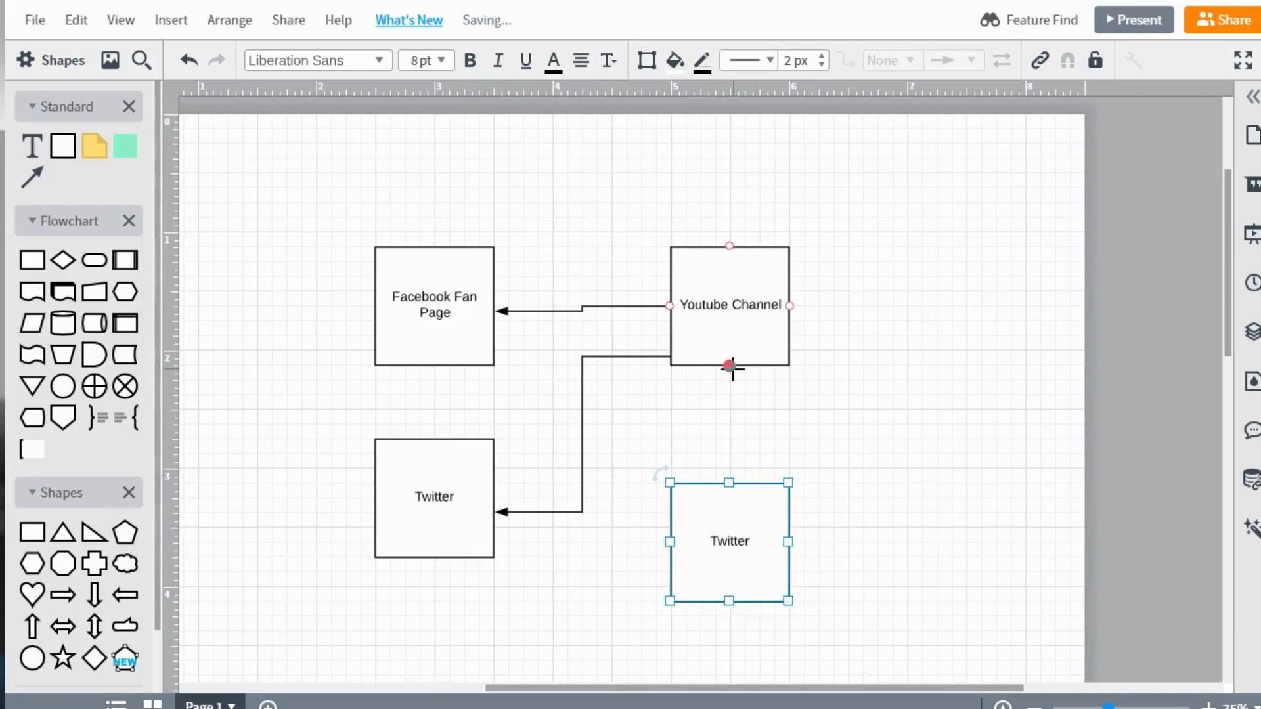
{"action": "left_click_drag", "start_coordinate": [729, 366], "coordinate": [729, 483]}
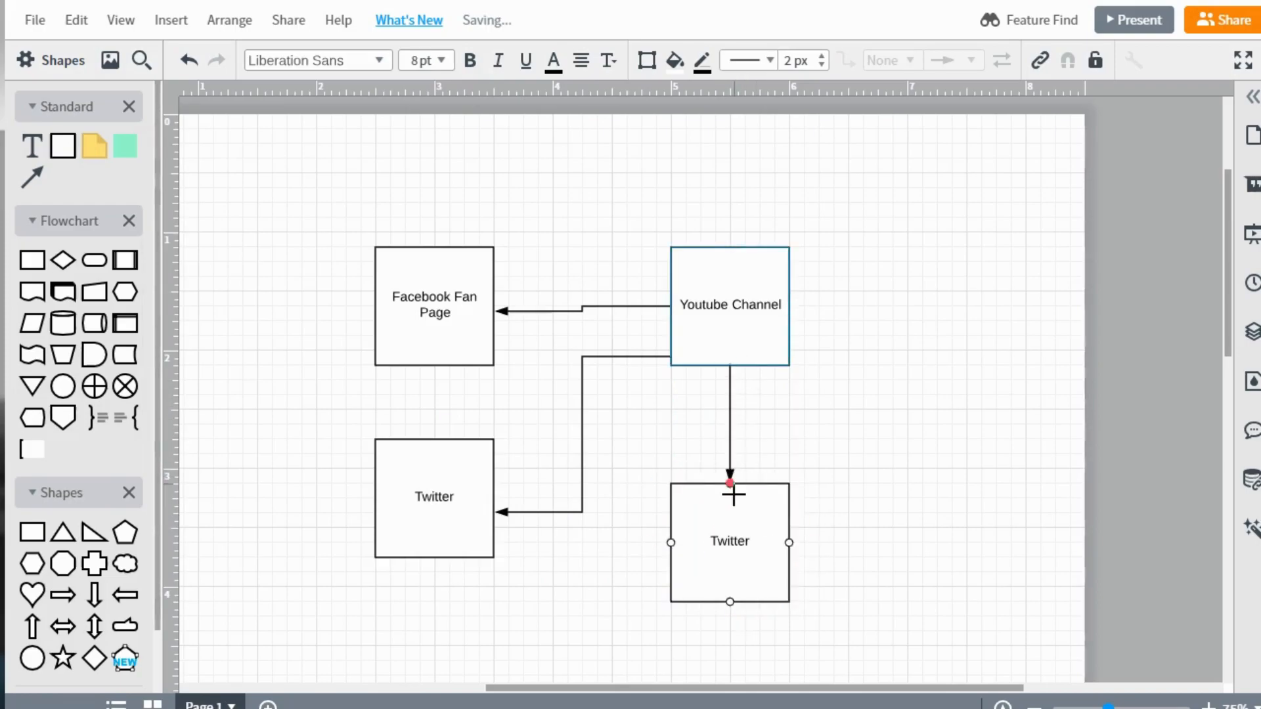
Relabel the Twitter copy below the Youtube Channel box as "Wordpress".
{"action": "double_click", "coordinate": [721, 547]}
{"action": "type", "text": "Wordpress"}
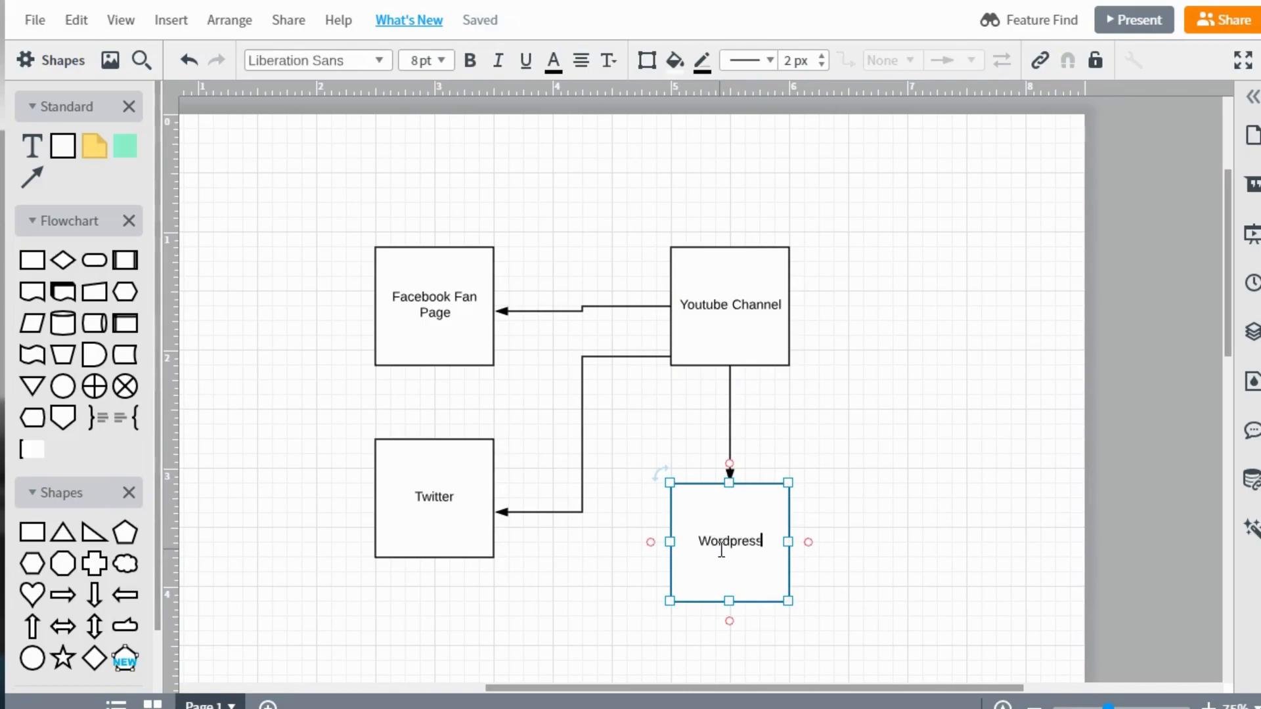
{"action": "left_click", "coordinate": [916, 408]}
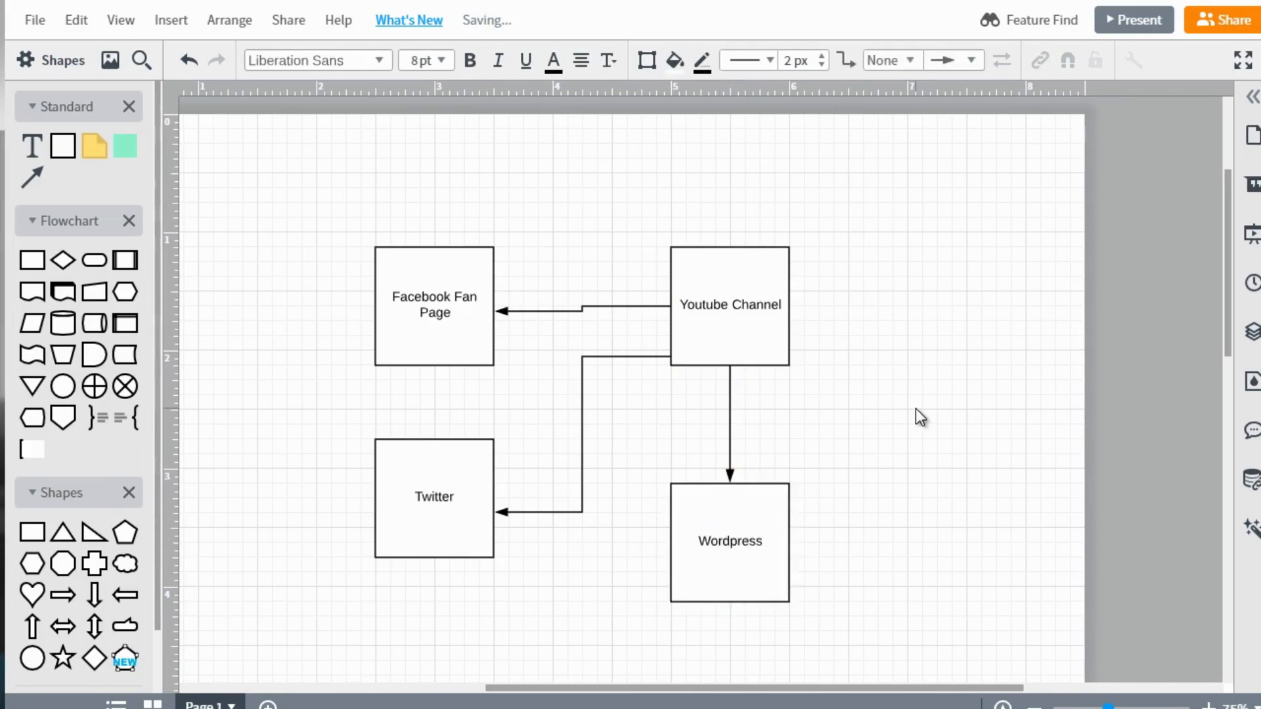
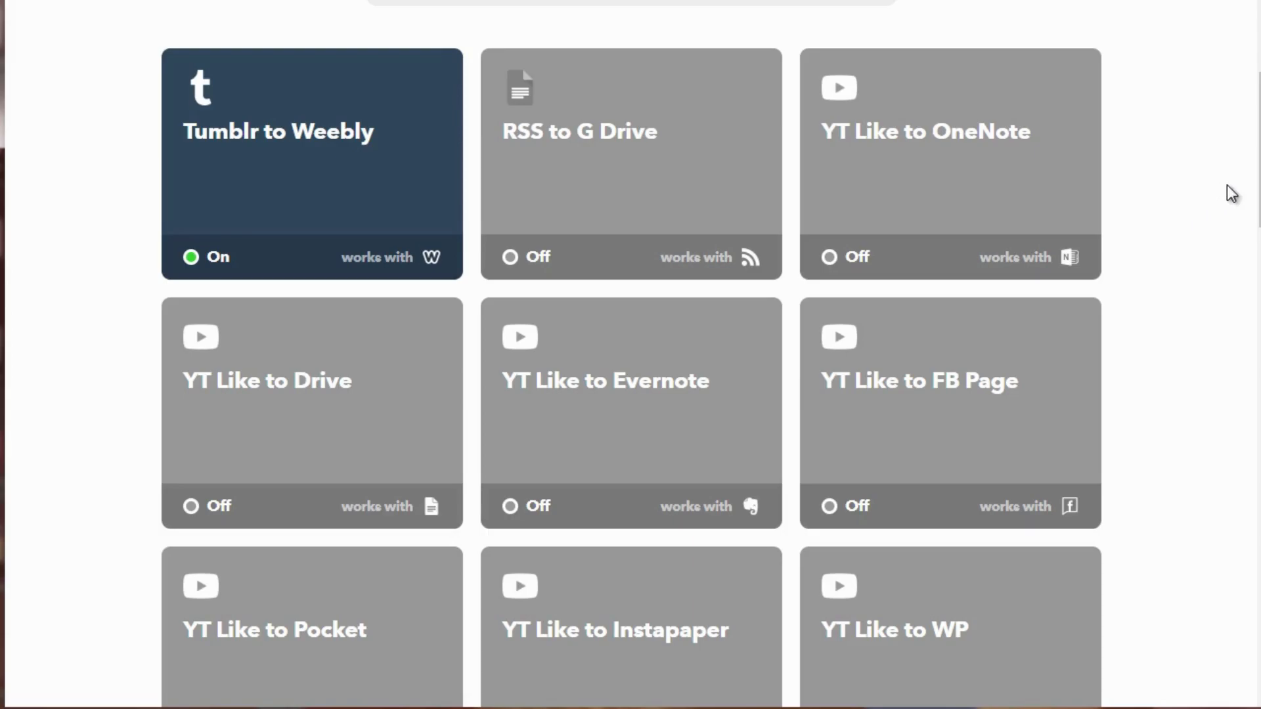
Switch to IFTTT and open the configuration of the YT Like to Blogger applet.
{"action": "scroll", "coordinate": [1231, 194], "scroll_direction": "down", "scroll_amount": 10}
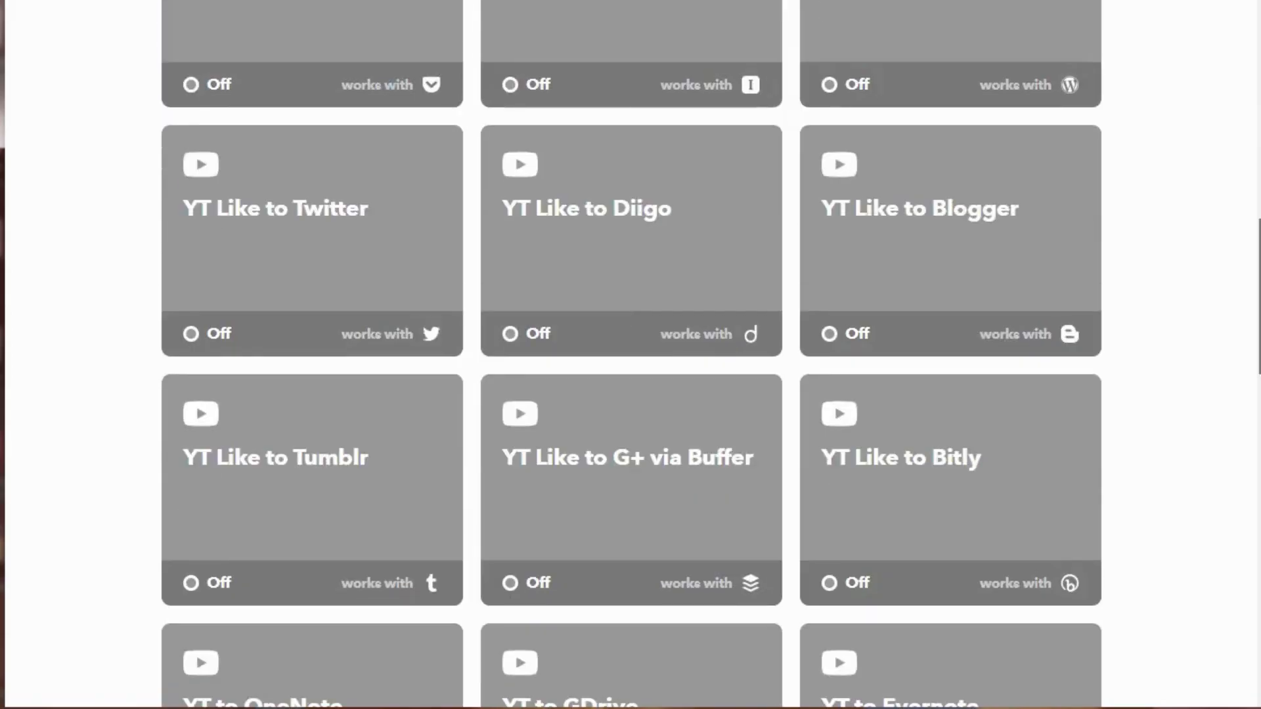
{"action": "left_click", "coordinate": [955, 221]}
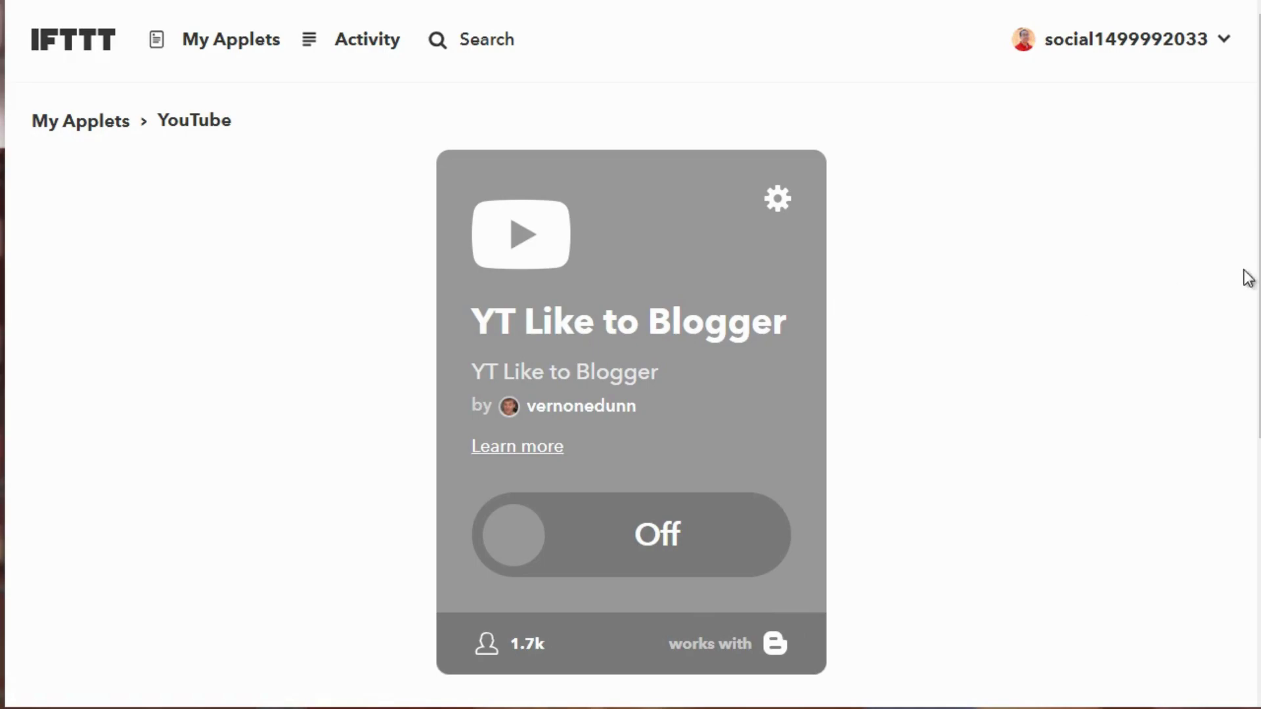
{"action": "scroll", "coordinate": [1229, 274], "scroll_direction": "down", "scroll_amount": 1}
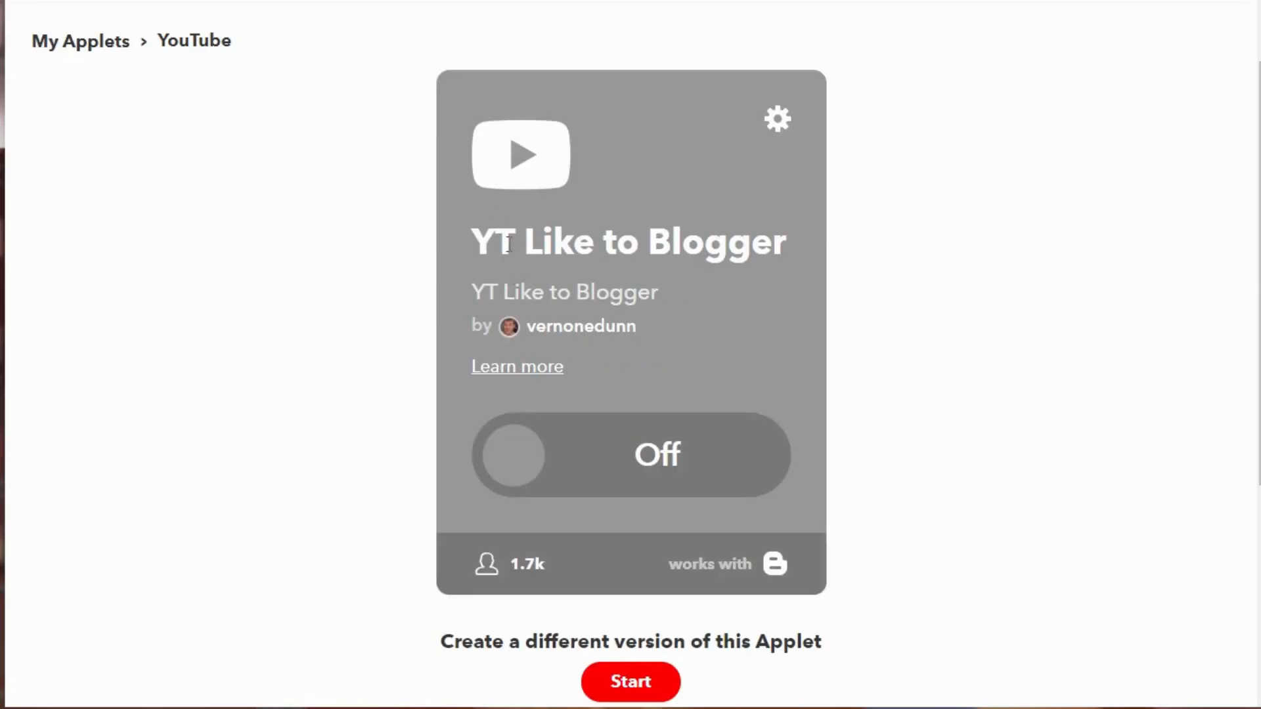
{"action": "left_click", "coordinate": [778, 126]}
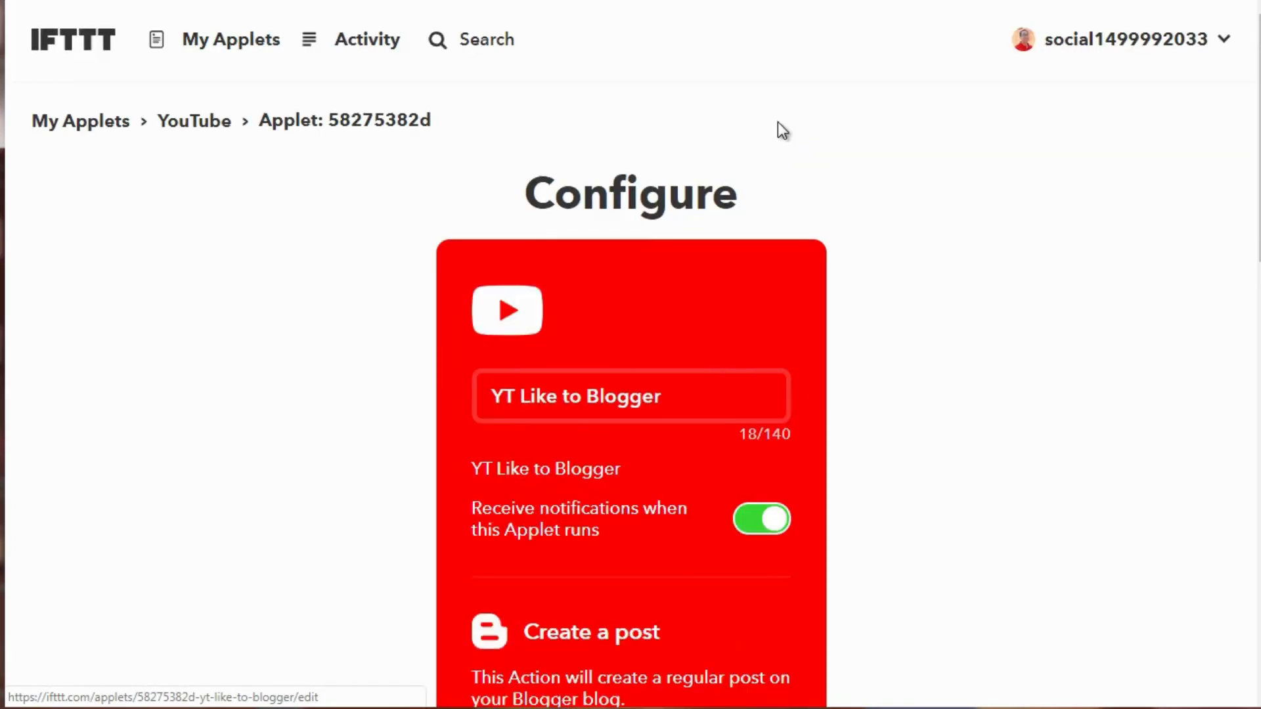
Review the applet's name, notification setting, and the title and body ingredients of its Blogger post action.
{"action": "scroll", "coordinate": [777, 120], "scroll_direction": "down", "scroll_amount": 3}
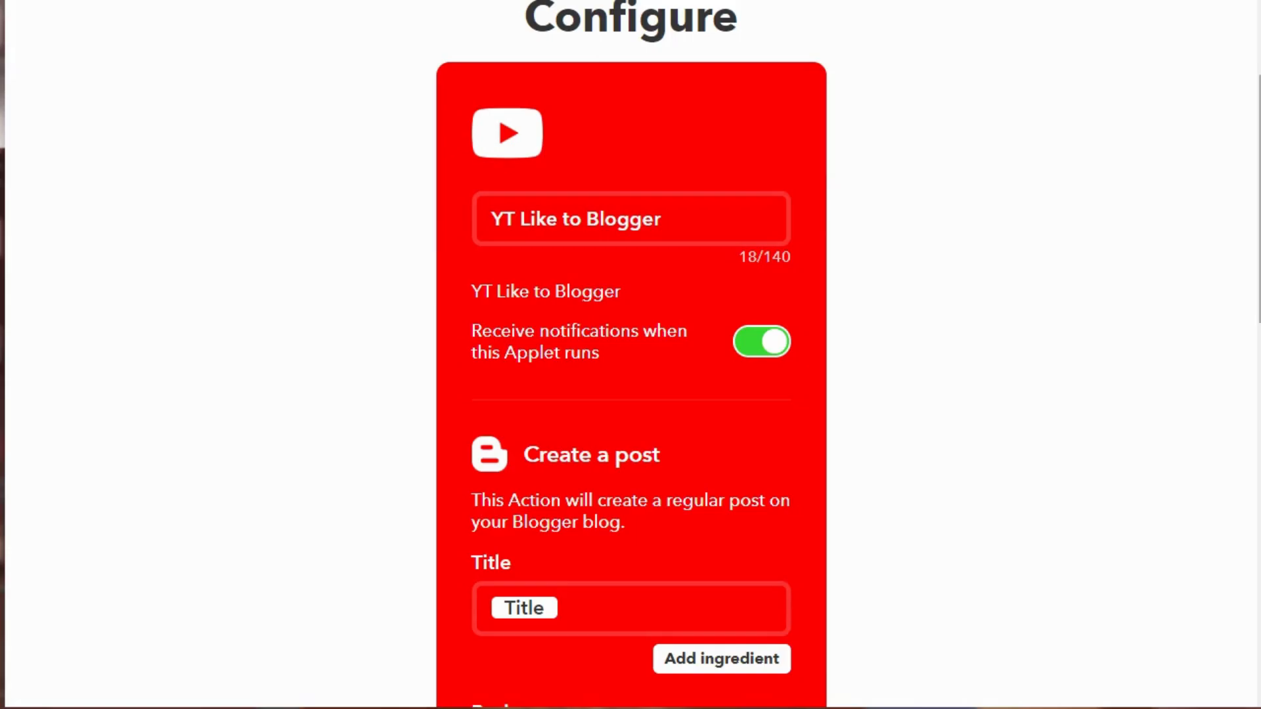
{"action": "scroll", "coordinate": [1156, 199], "scroll_direction": "down", "scroll_amount": 1}
{"action": "scroll", "coordinate": [631, 354], "scroll_direction": "down", "scroll_amount": 2}
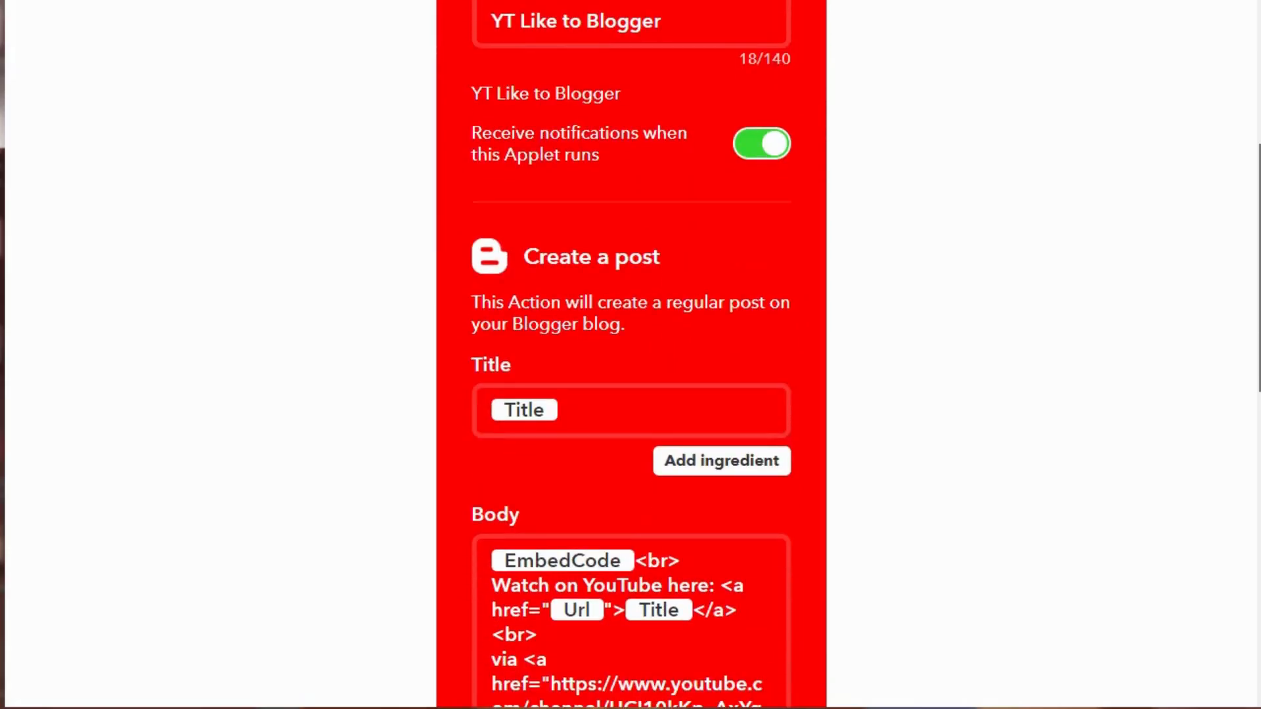
{"action": "scroll", "coordinate": [520, 272], "scroll_direction": "up", "scroll_amount": 1}
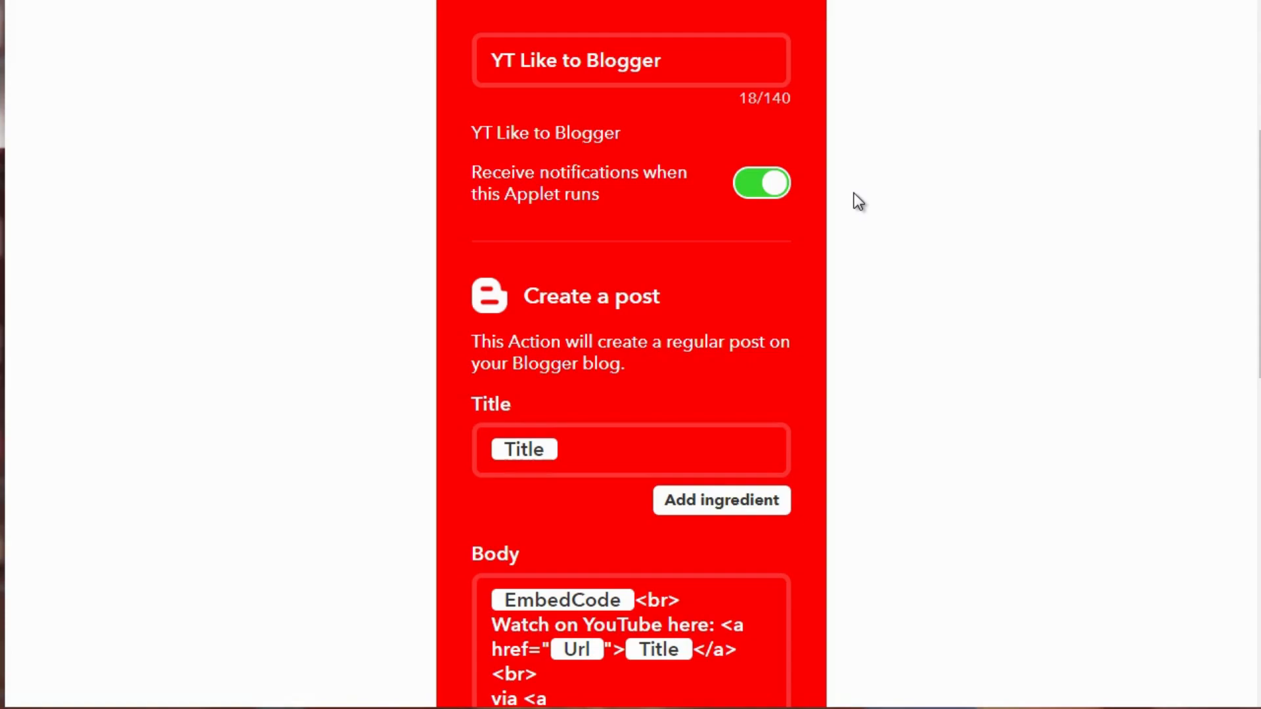
{"action": "scroll", "coordinate": [630, 355], "scroll_direction": "up", "scroll_amount": 5}
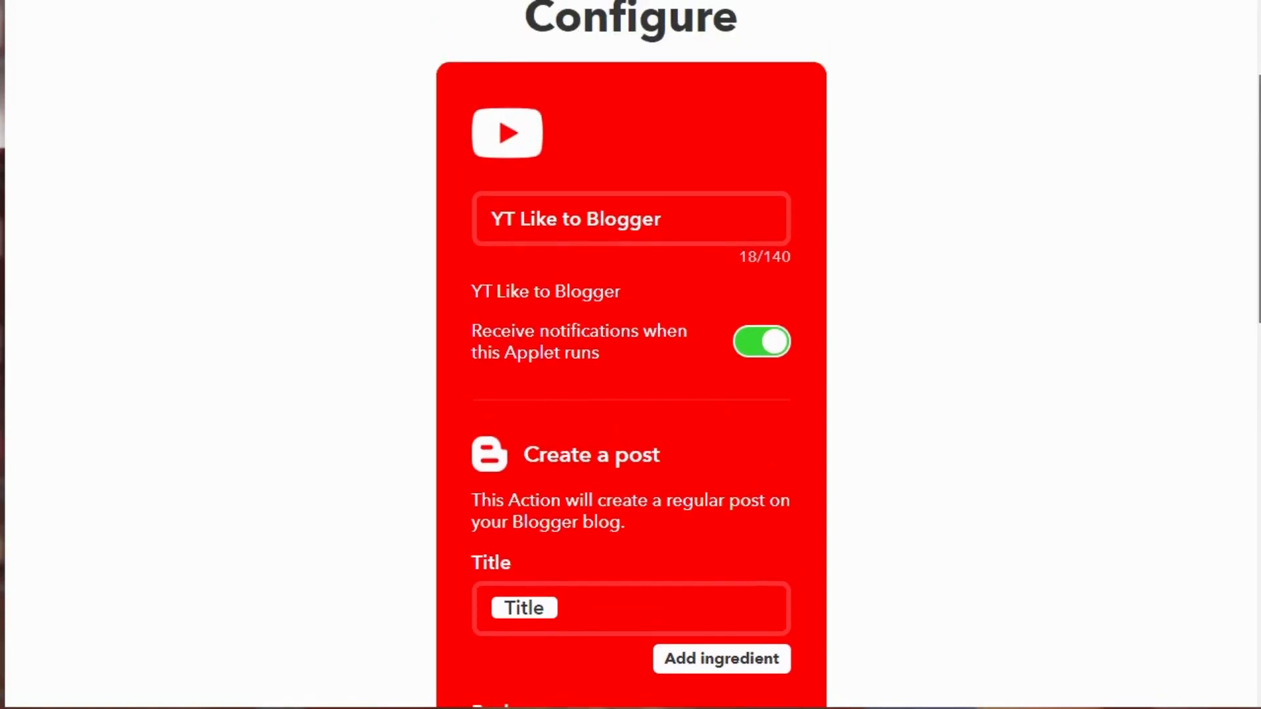
{"action": "scroll", "coordinate": [882, 255], "scroll_direction": "down", "scroll_amount": 2}
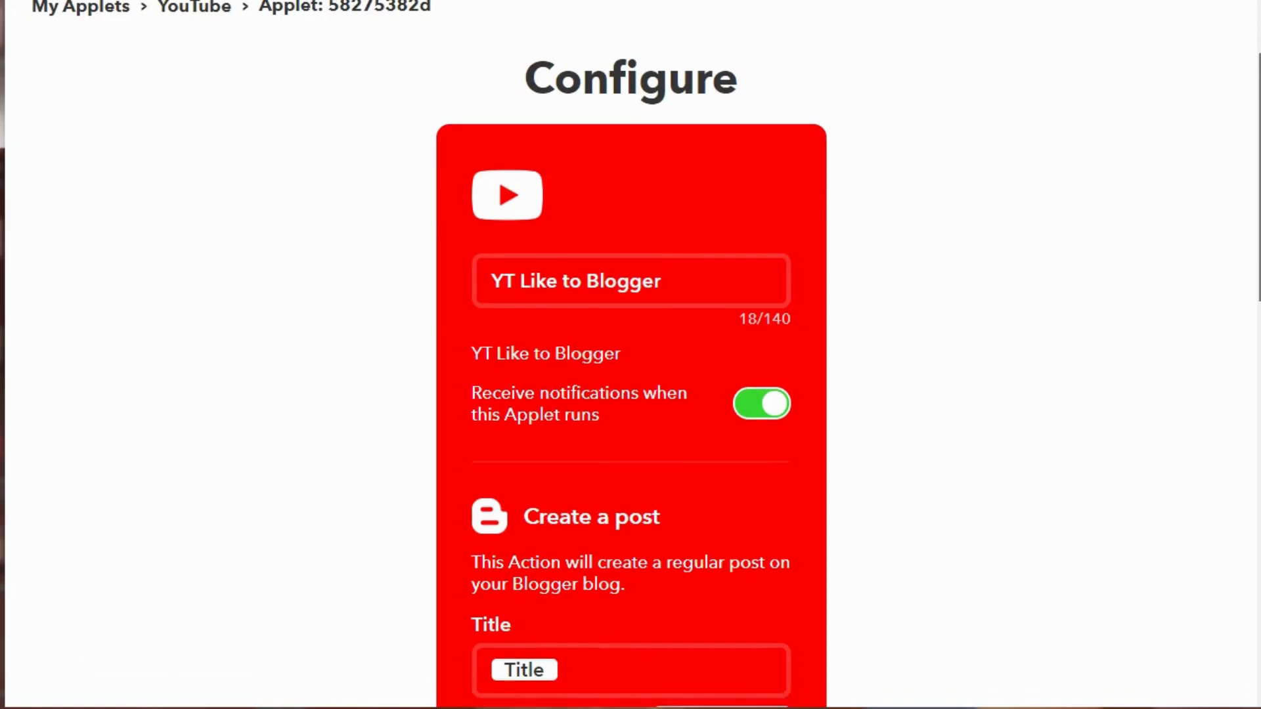